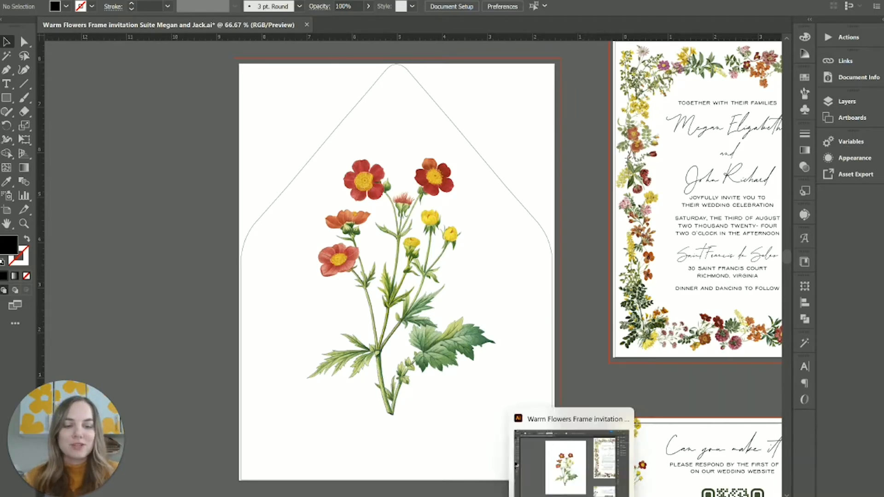
Switch to Photoshop and inspect the envelope liner's linked layer in the mockup
left_click(567, 496)
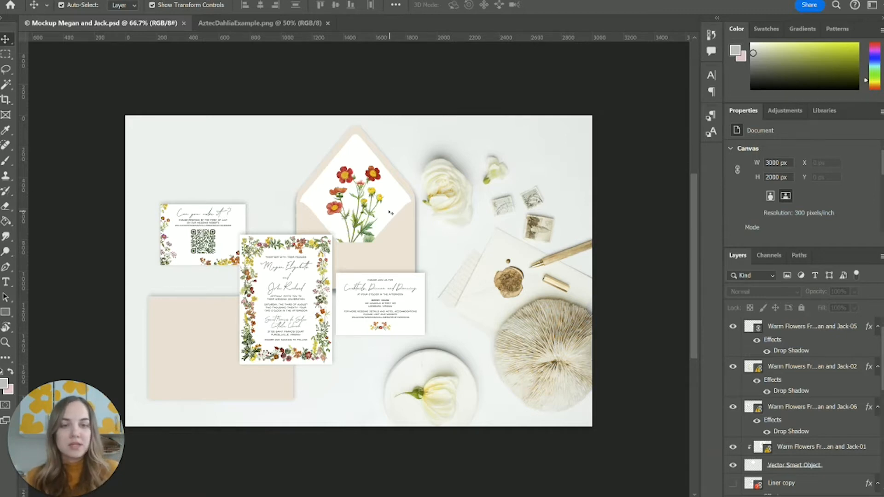
left_click(376, 201)
left_click(501, 169)
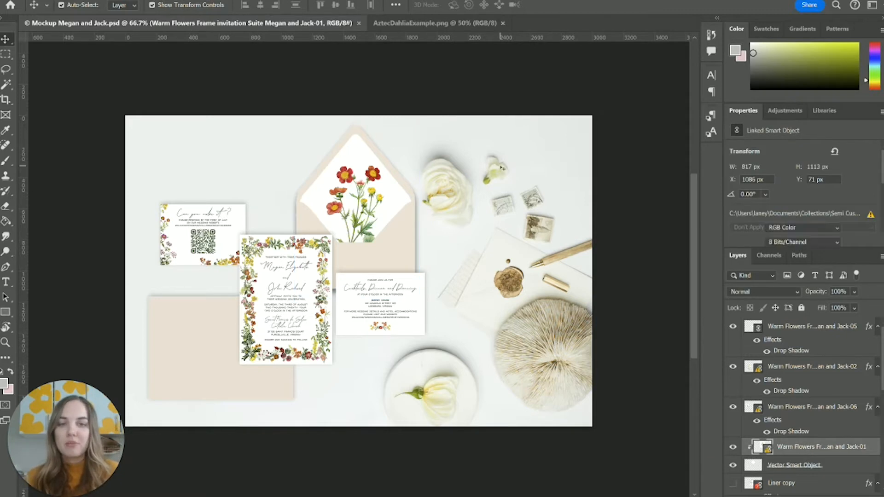
Place the invitation image ending in -02 as a linked file, scale it to about 40%, and position it beside the existing invitation card
left_click(20, 0)
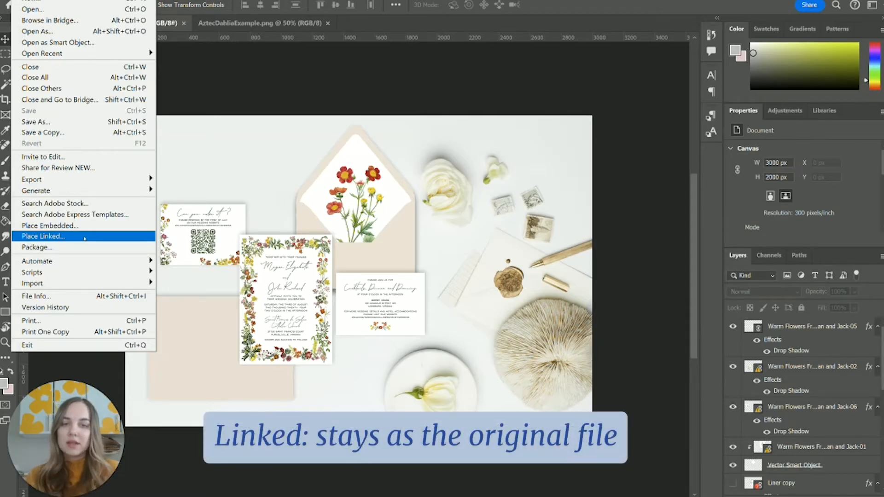
left_click(85, 236)
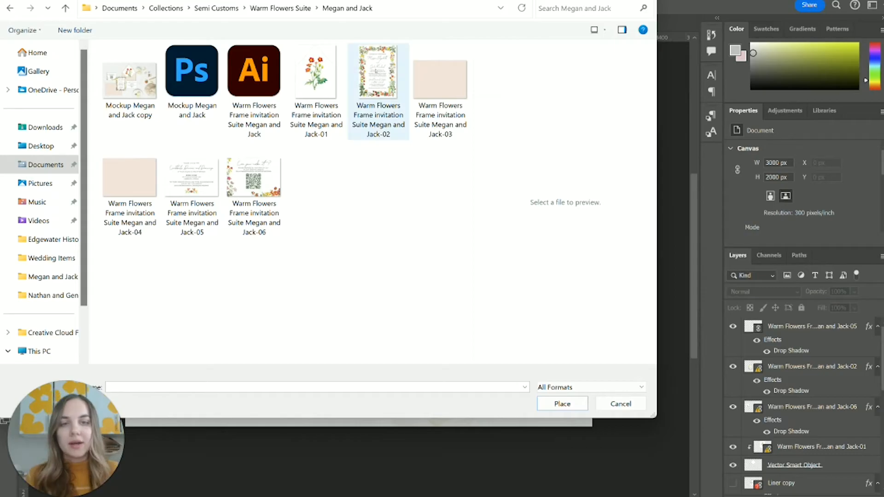
double_click(376, 69)
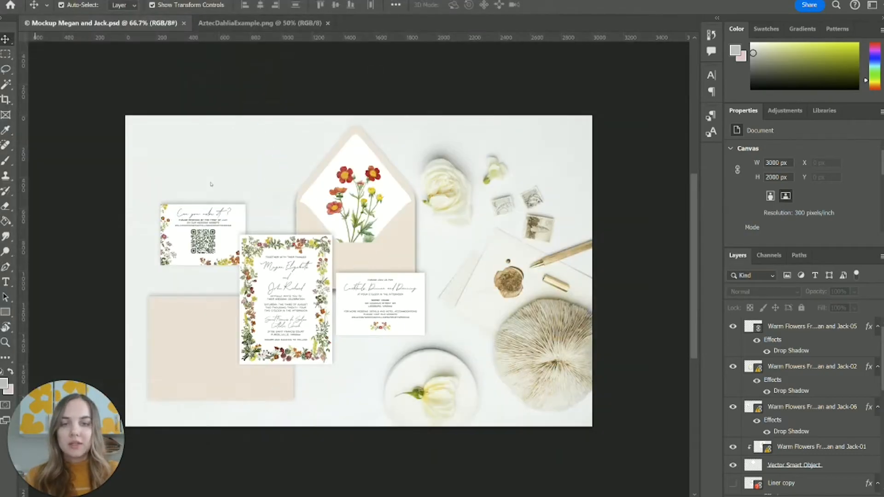
left_click(572, 5)
left_click_drag(469, 116, 341, 296)
left_click_drag(311, 340, 372, 280)
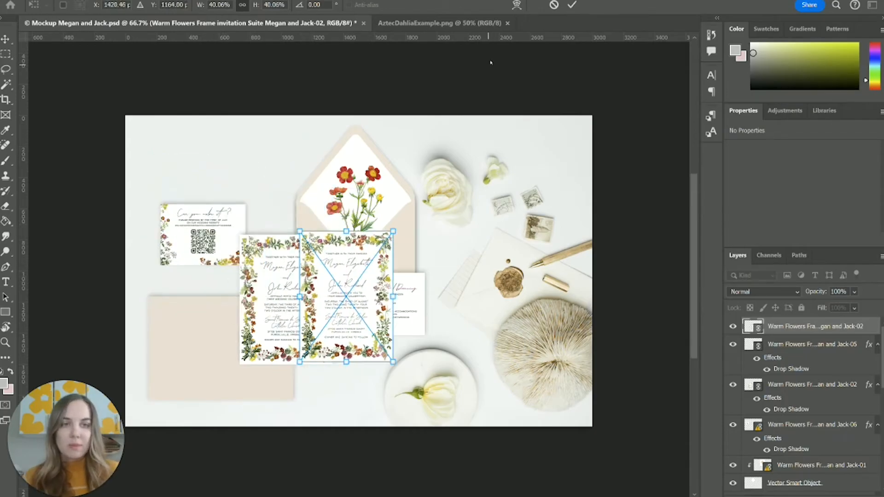
Cancel the scaling and delete the newly placed invitation layer from the mockup
key("Escape")
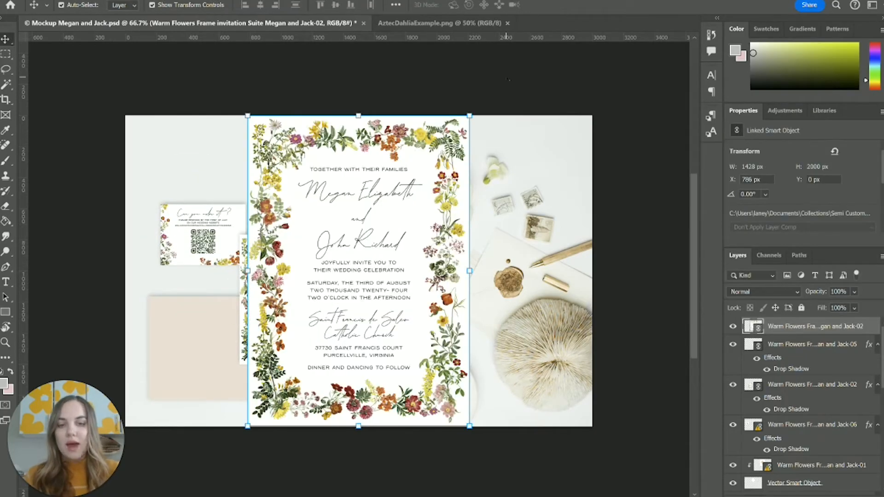
key("Delete")
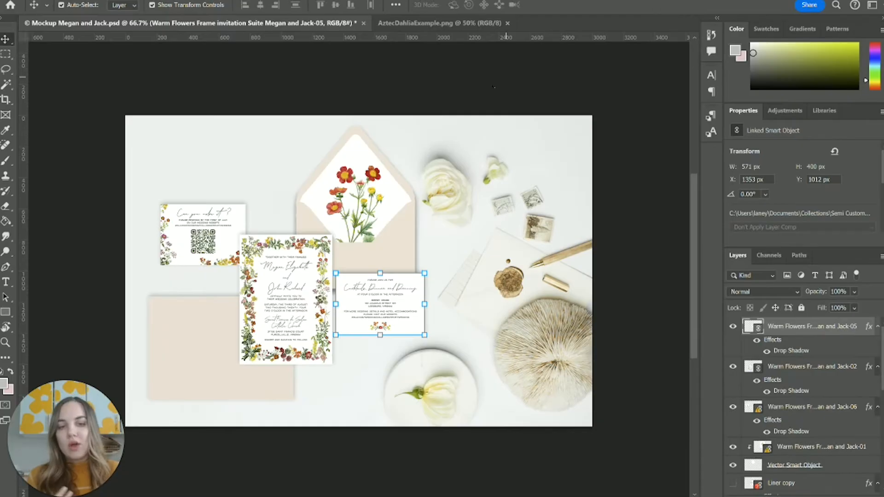
left_click(487, 89)
left_click(360, 198)
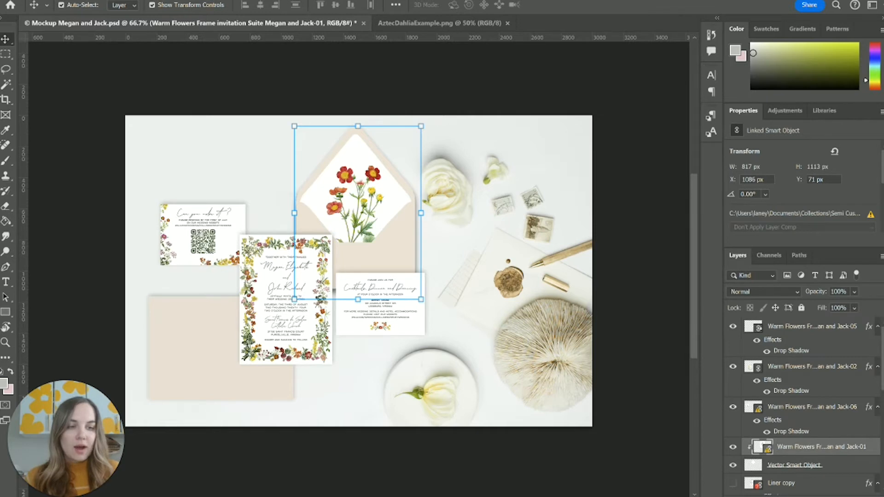
left_click(657, 256)
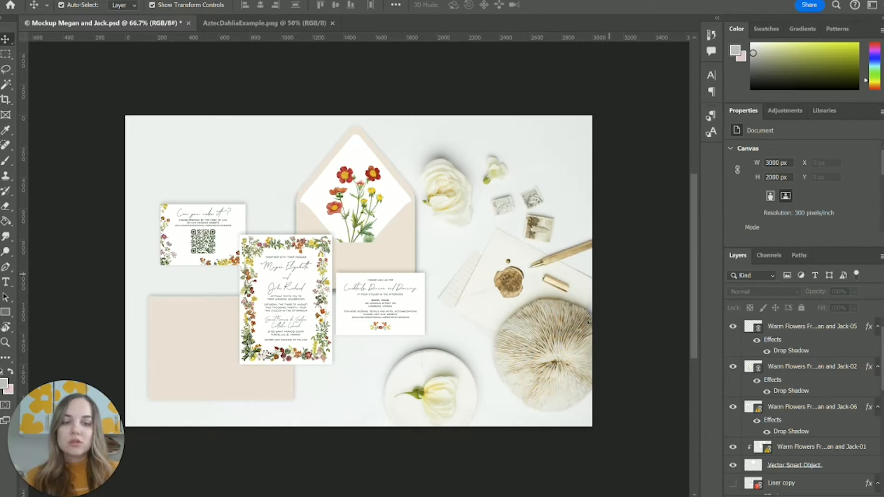
Switch to Illustrator, relink the envelope liner's flower image to AztecDahliaExample, and move the replacement slightly up and to the left
left_click(553, 496)
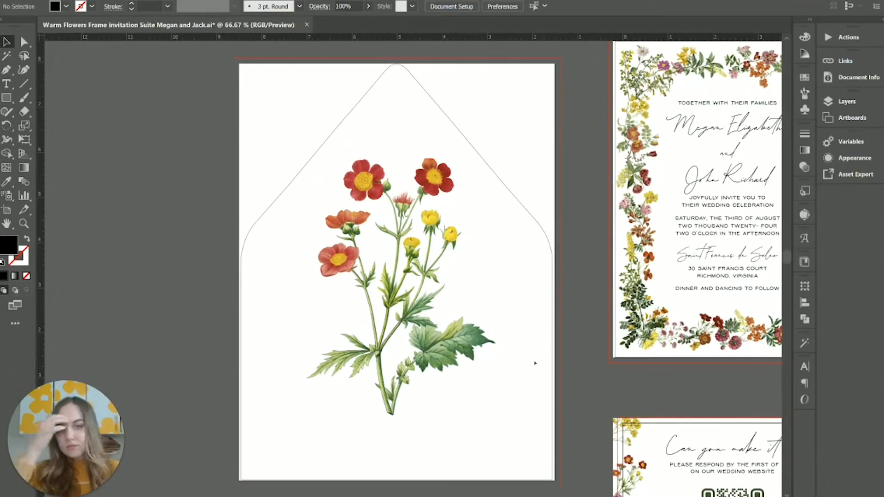
left_click(413, 213)
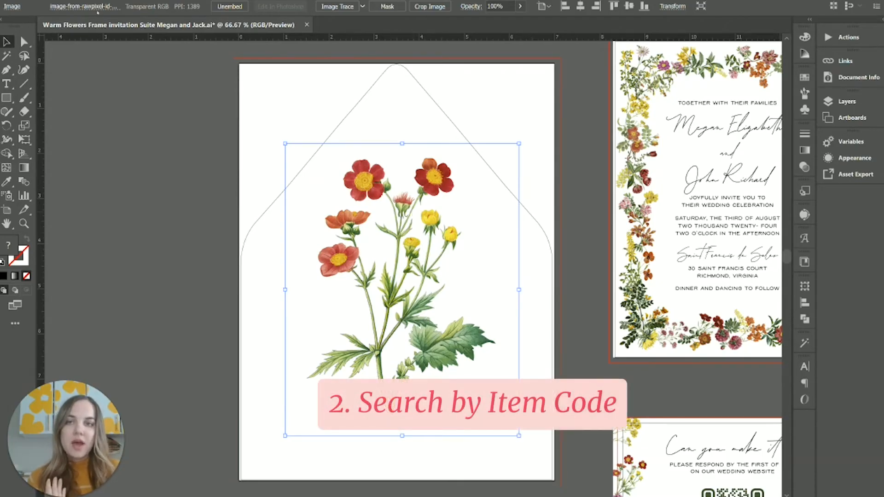
left_click(84, 6)
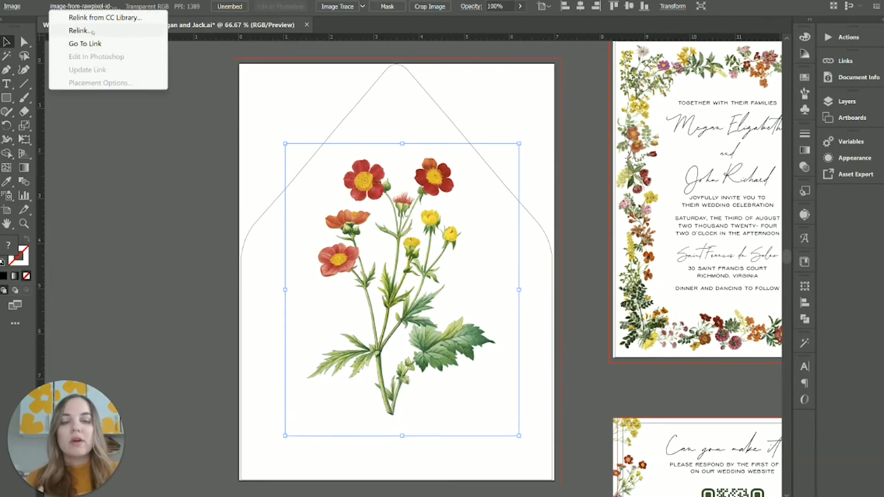
left_click(92, 31)
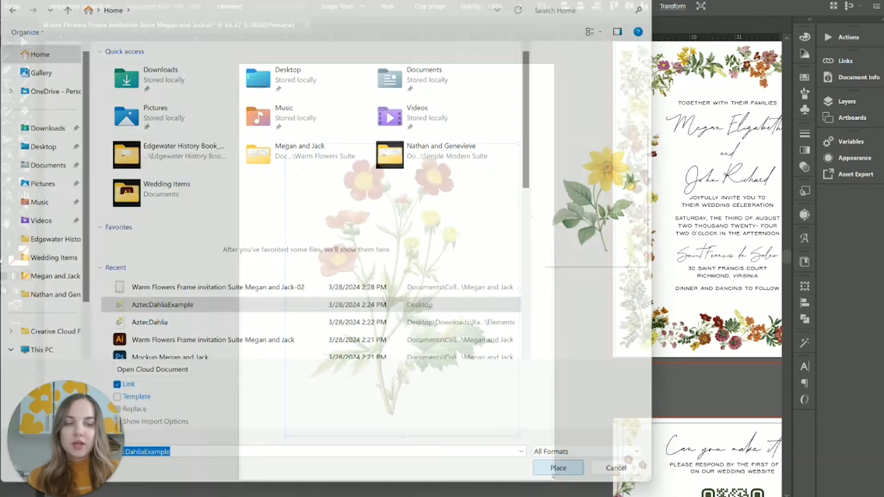
left_click(553, 475)
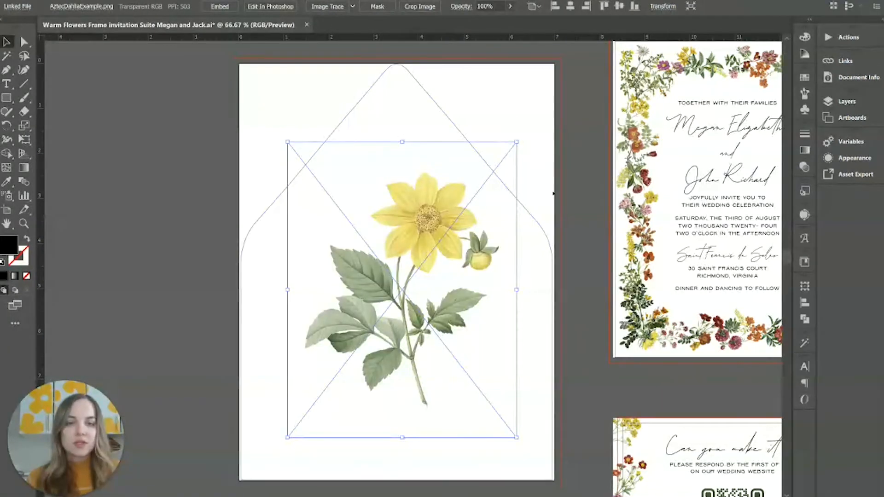
left_click_drag(440, 236, 425, 219)
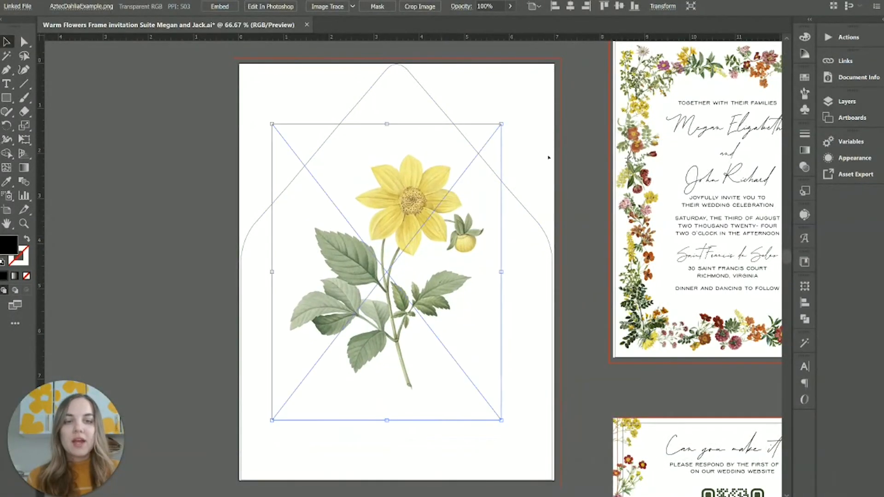
left_click(550, 157)
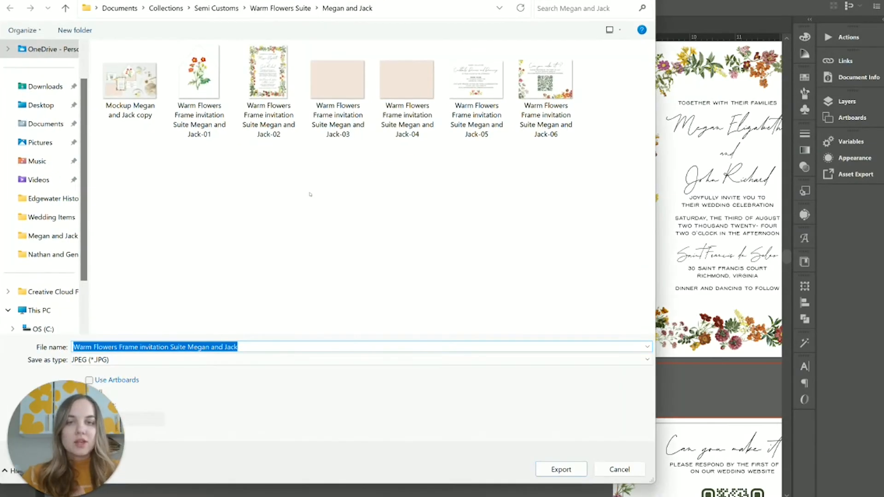
Export the artboards as separate RGB JPEGs at quality 10 (Maximum) and 300 ppi, replacing the existing files 01 to 06
left_click(138, 382)
left_click(539, 473)
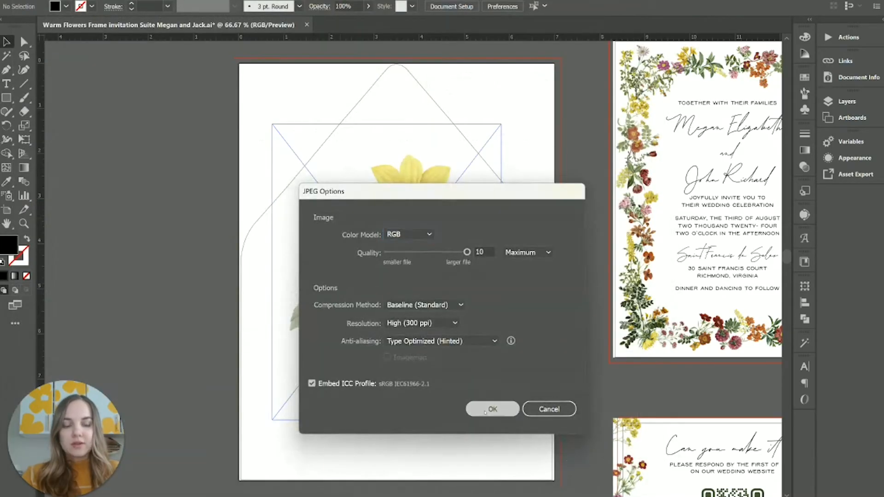
left_click(485, 411)
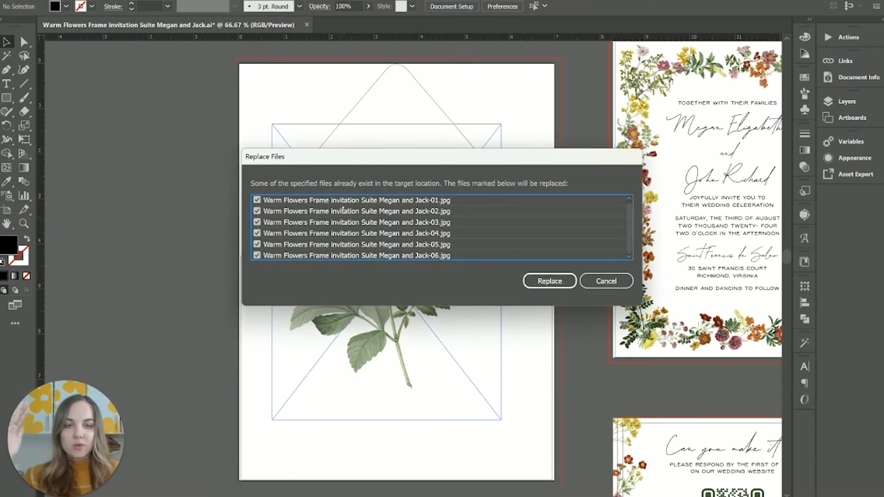
left_click(575, 281)
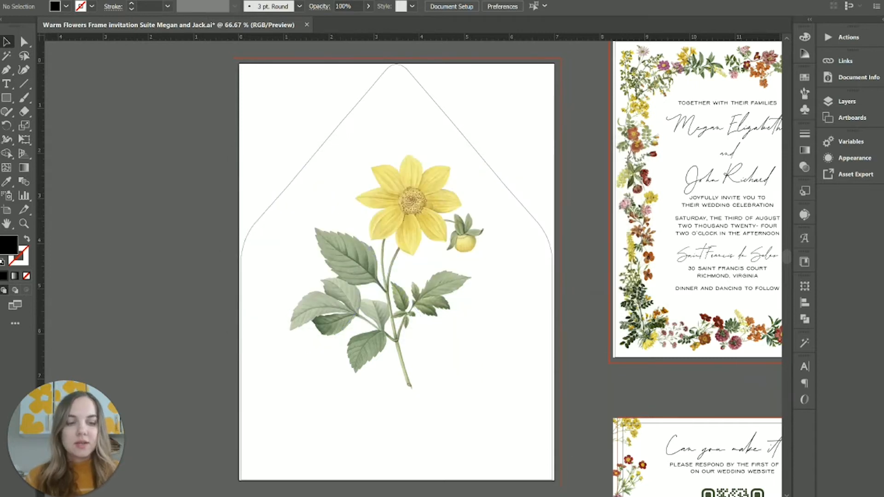
Switch back to Photoshop and check the linked envelope liner and invitation layers against the new exports
key("alt+Tab")
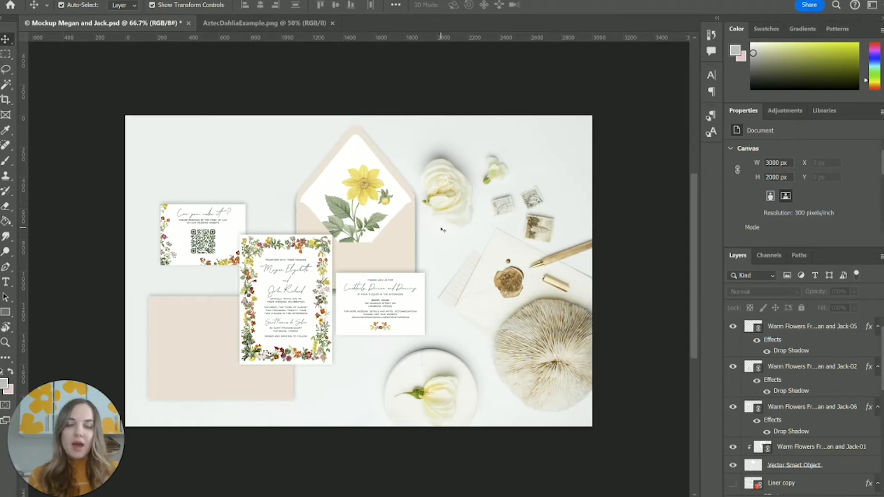
left_click(367, 223)
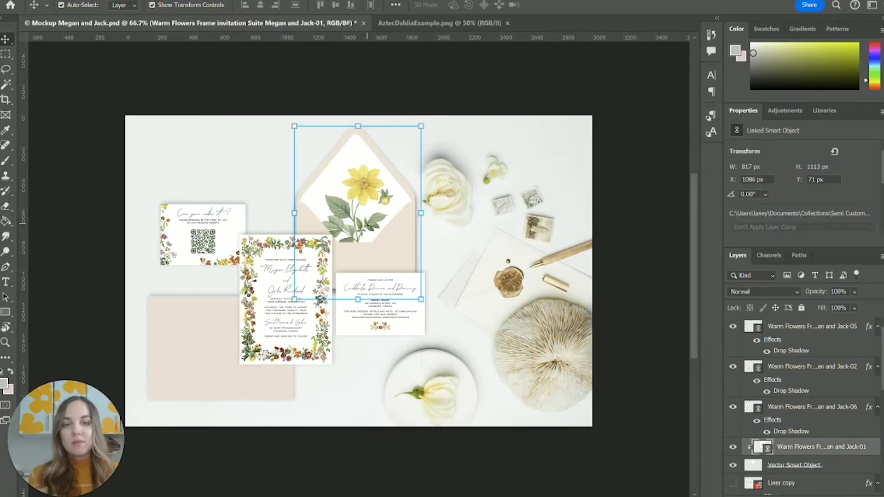
left_click(268, 286)
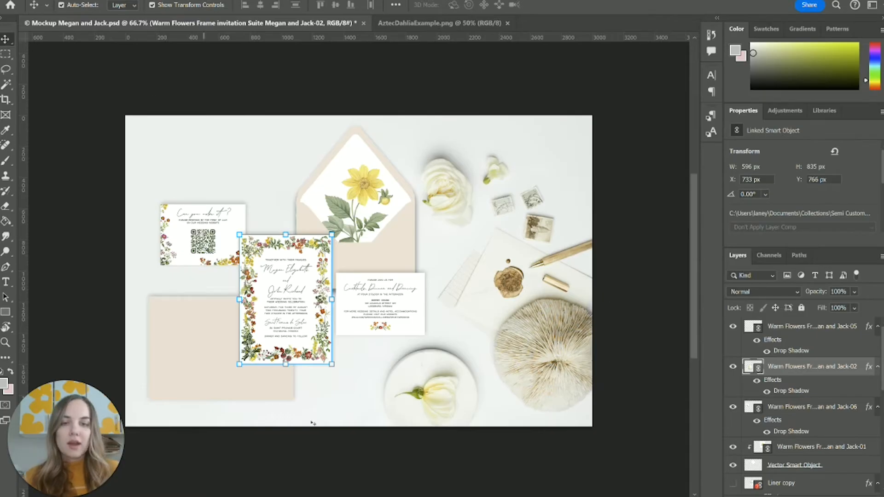
left_click(439, 245)
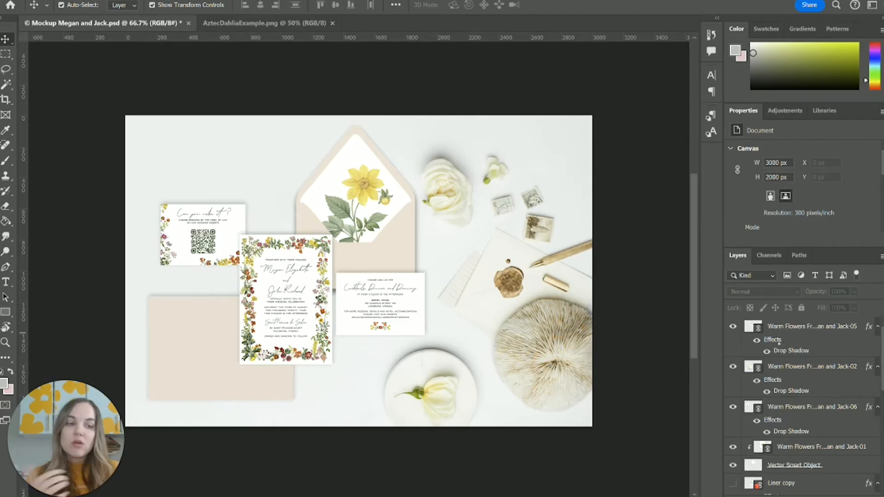
right_click(790, 326)
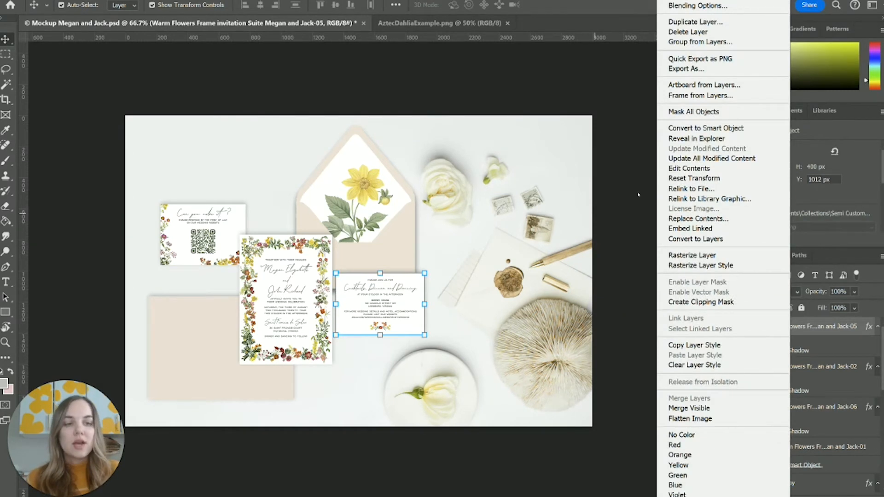
left_click(654, 183)
left_click(624, 254)
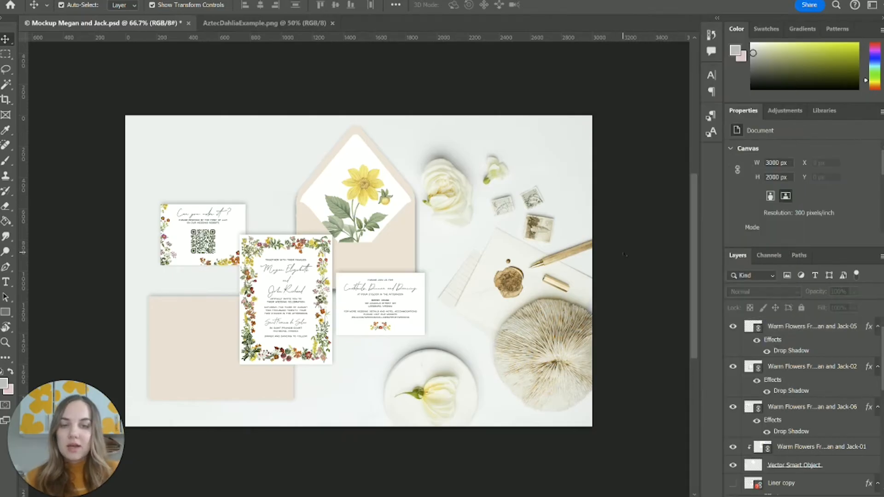
Relink the envelope liner layer to the -01 liner image from another client's Warm Flowers Suite folder
left_click(362, 213)
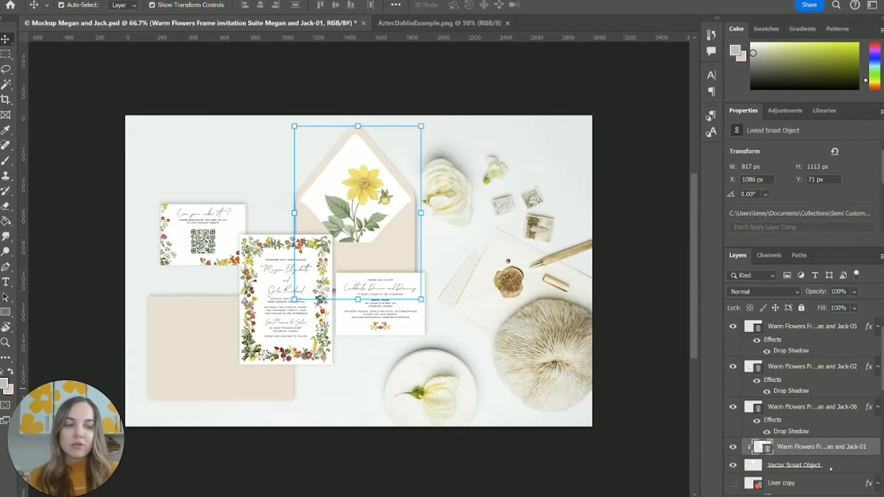
right_click(804, 451)
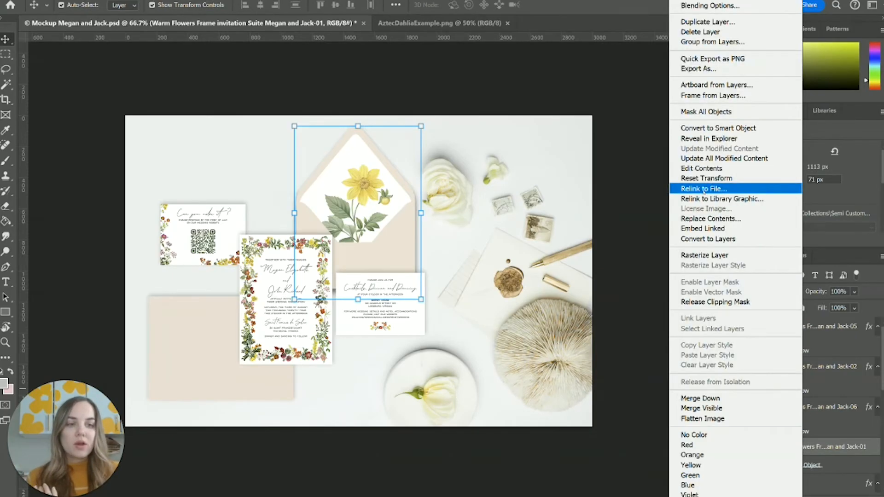
left_click(704, 189)
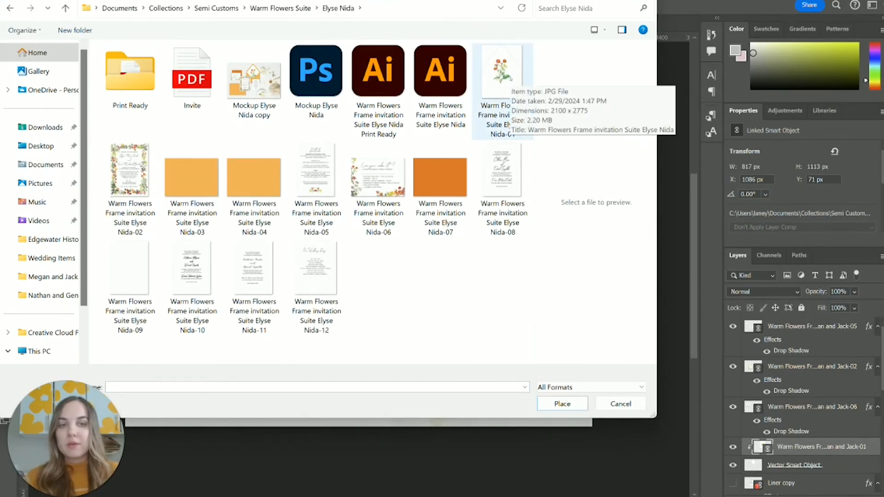
double_click(506, 80)
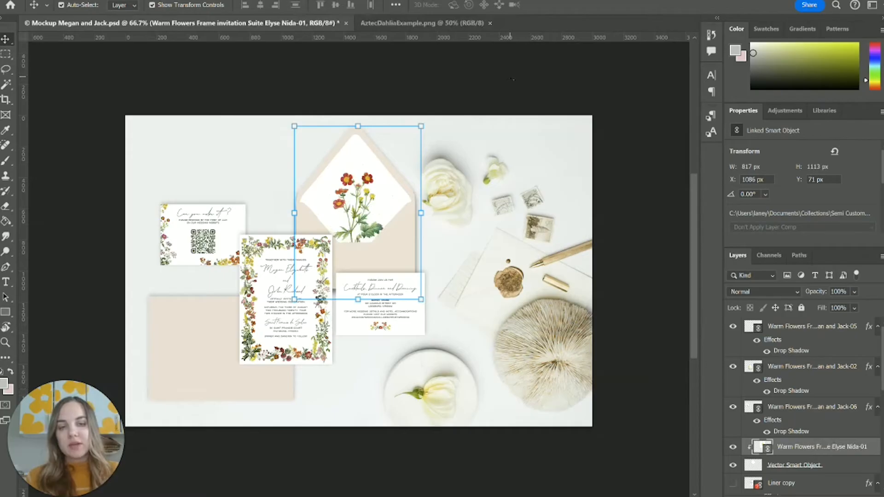
left_click(512, 79)
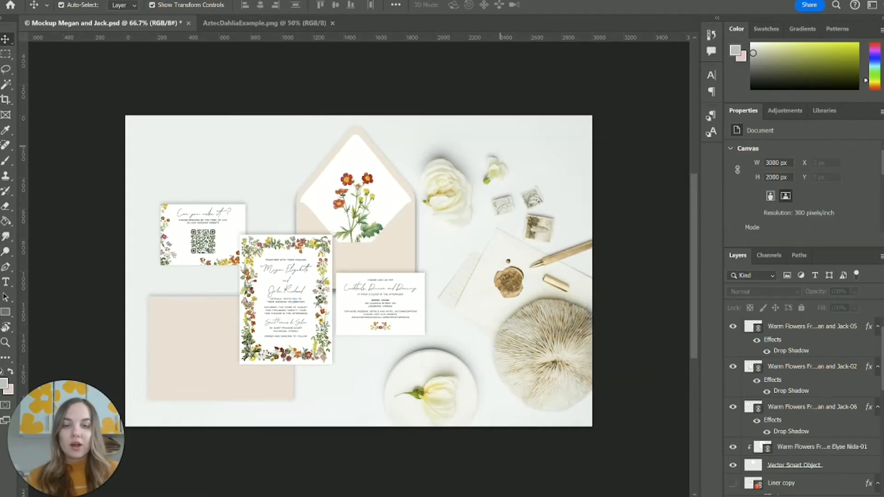
Relink the invitation card layer to the -02 invitation image from a different client's folder in Warm Flowers Suite
left_click(293, 306)
right_click(828, 369)
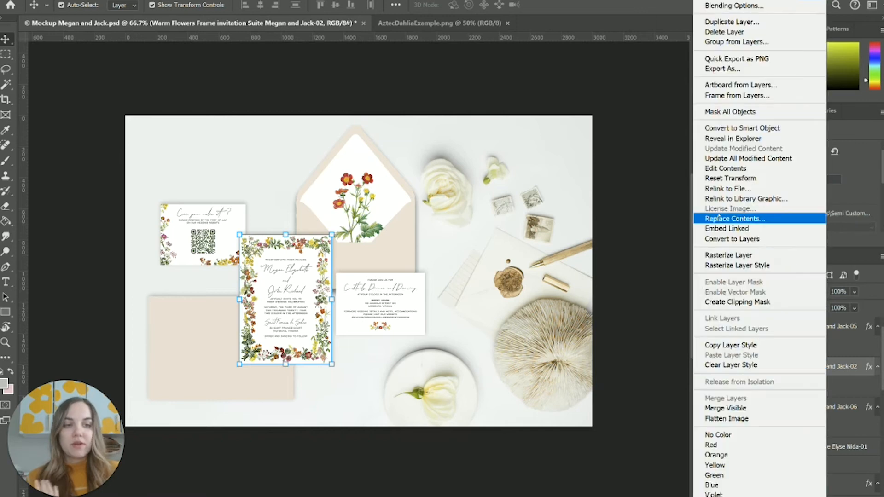
left_click(728, 189)
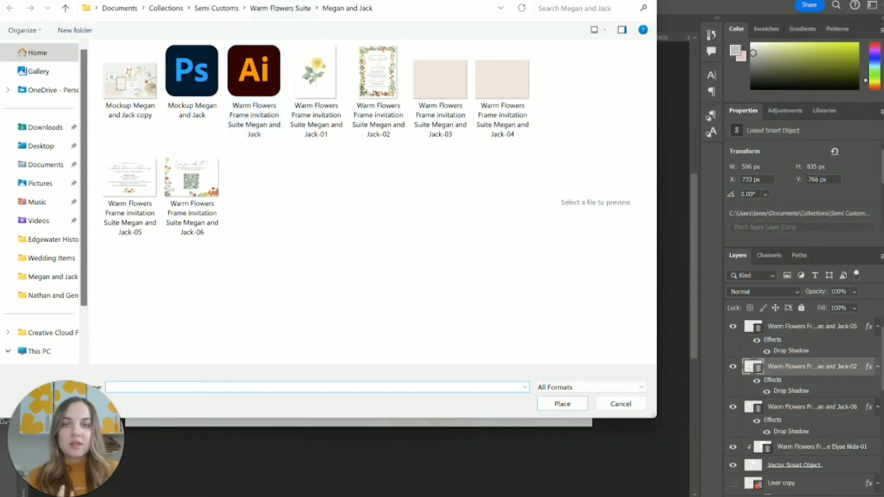
left_click(280, 7)
double_click(138, 104)
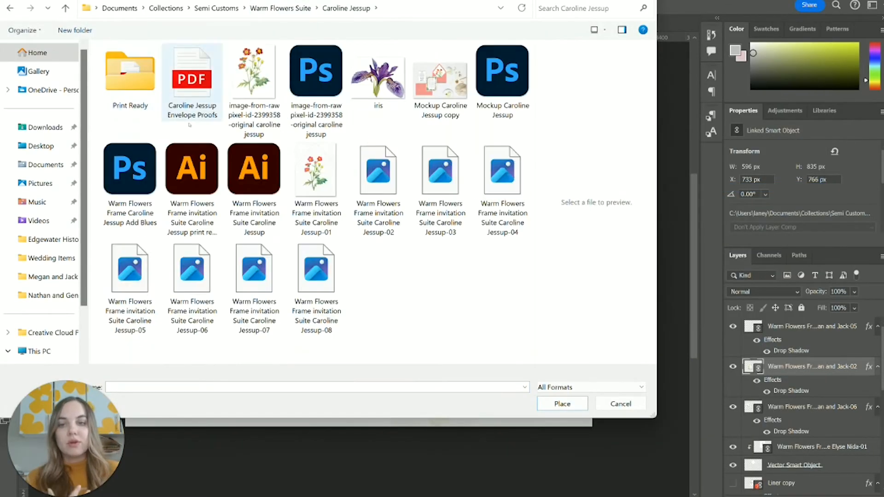
double_click(378, 173)
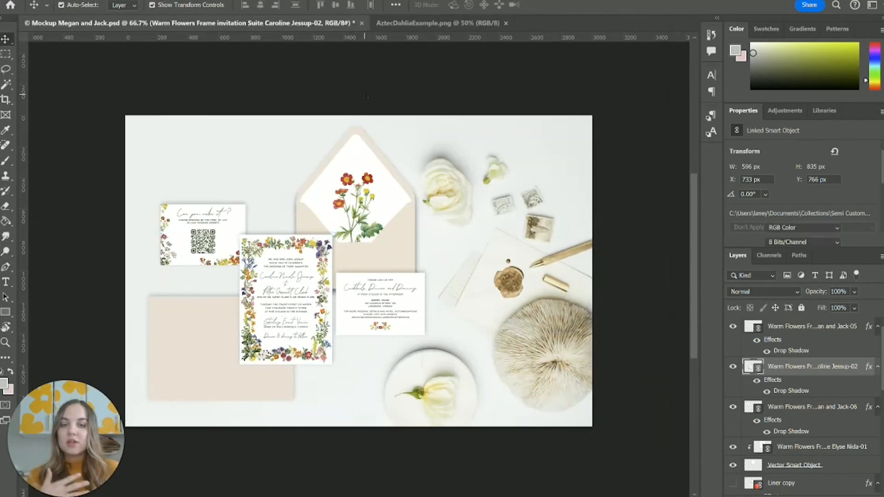
Switch to Illustrator and examine the linked dahlia image and the flap outline on the envelope liner artboard
left_click(368, 97)
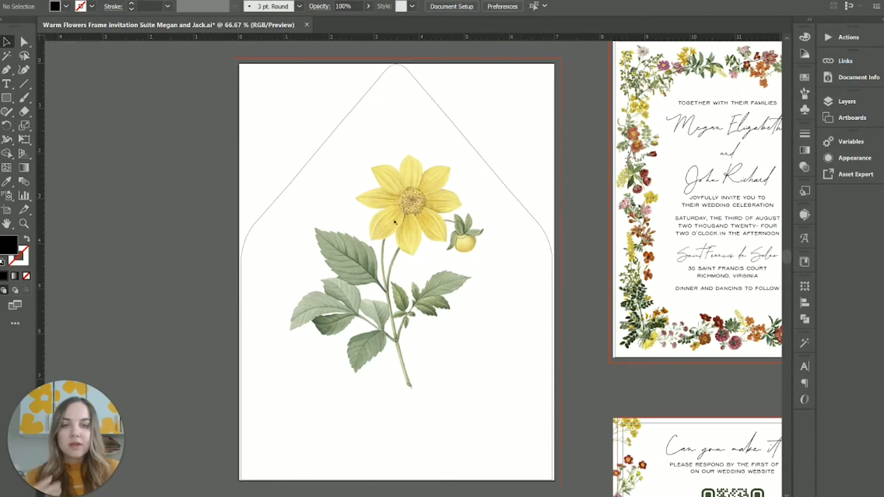
left_click(394, 223)
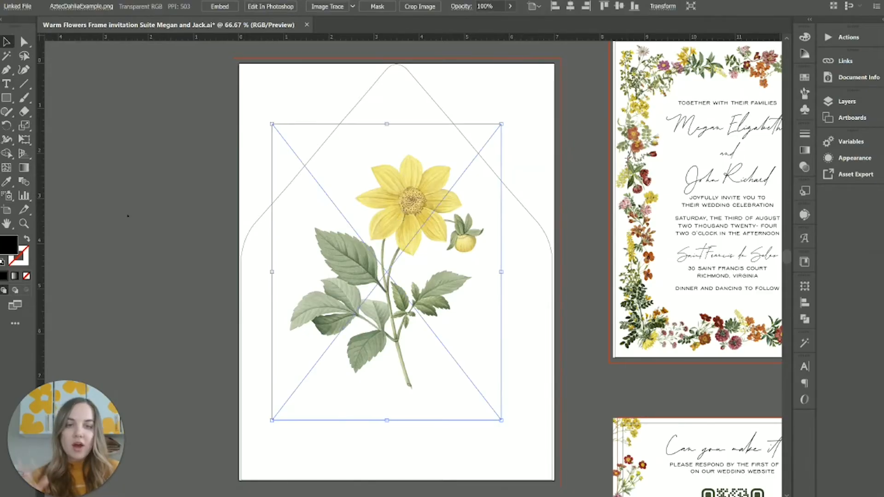
scroll(128, 216, "right", 2)
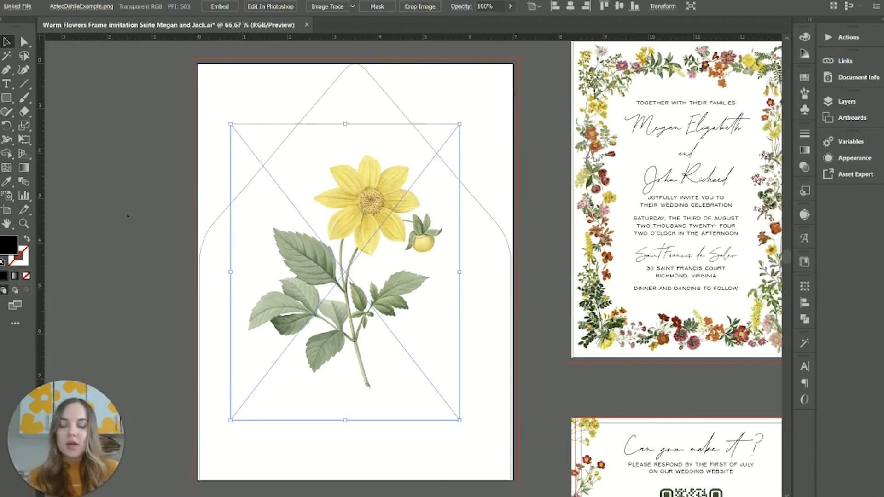
left_click(50, 0)
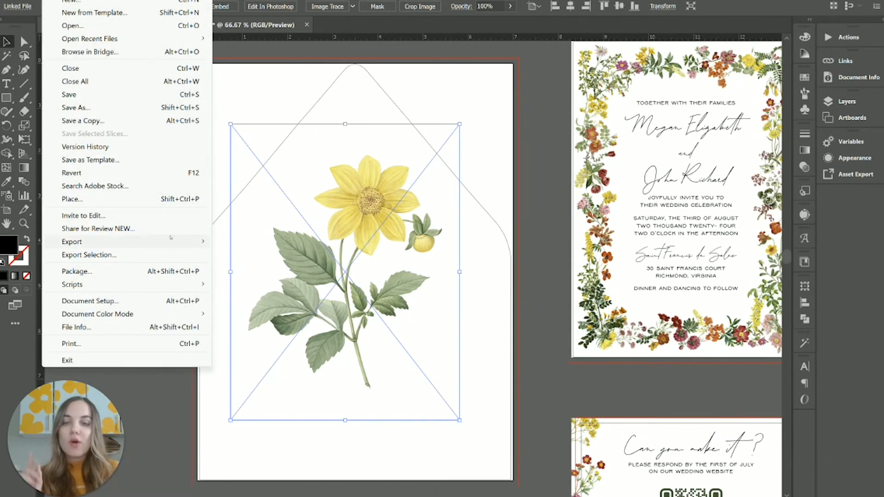
left_click(518, 204)
left_click(340, 265)
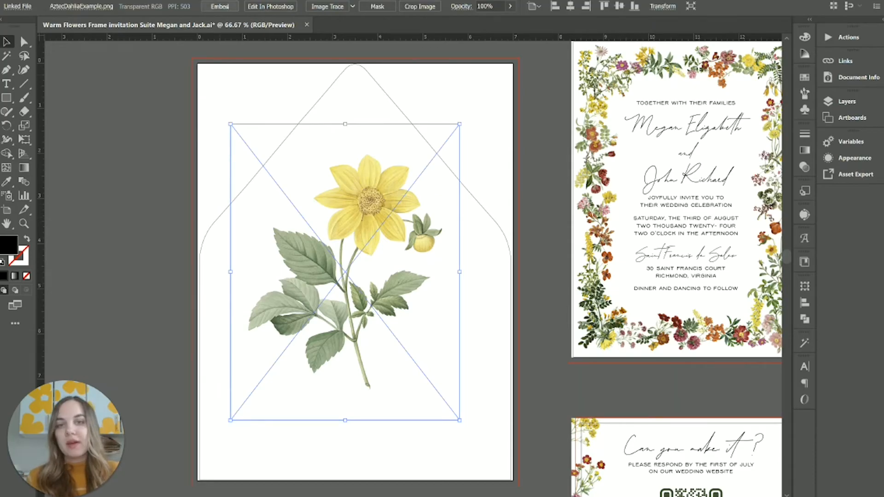
left_click(148, 139)
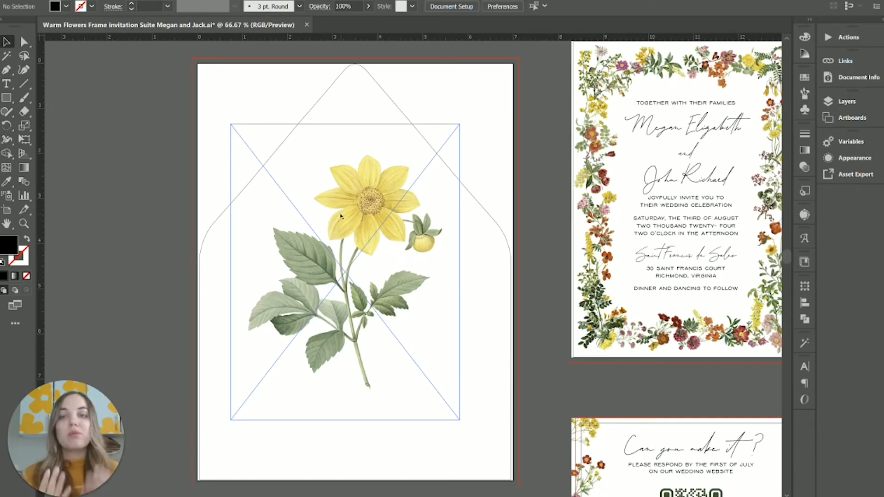
left_click(357, 211)
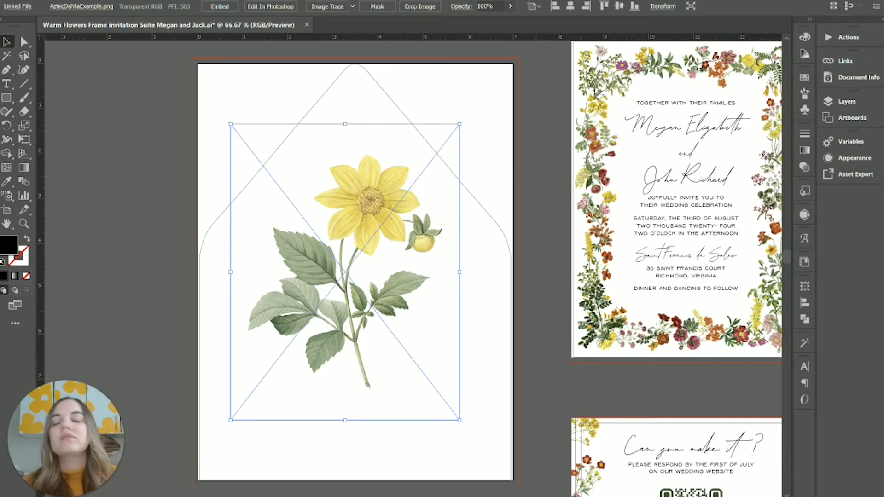
left_click(511, 301)
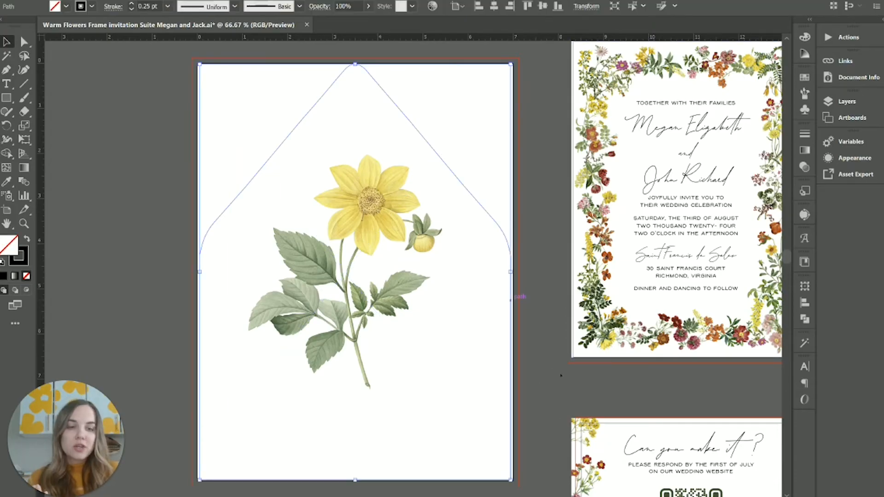
left_click(561, 376)
left_click(404, 386)
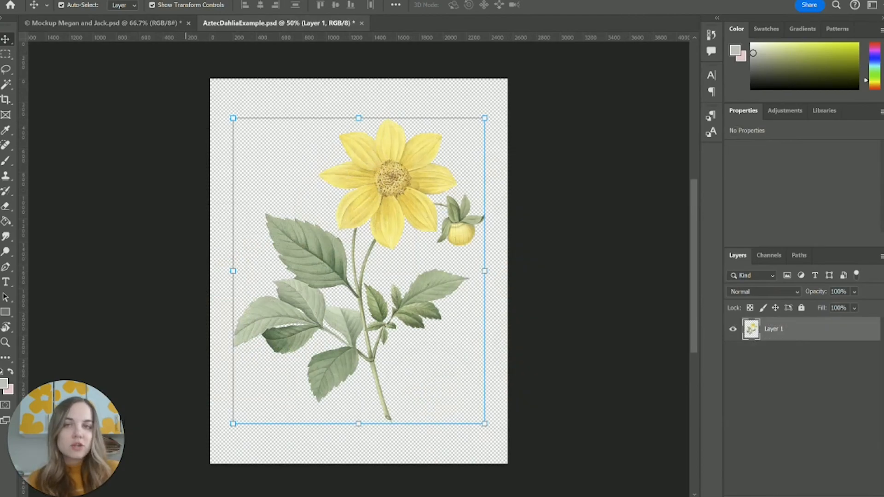
In AztecDahliaExample.psd in Photoshop, add a Hue/Saturation adjustment layer above the flower and set its Hue to -40
left_click(87, 1)
mouse_move(152, 127)
left_click(252, 183)
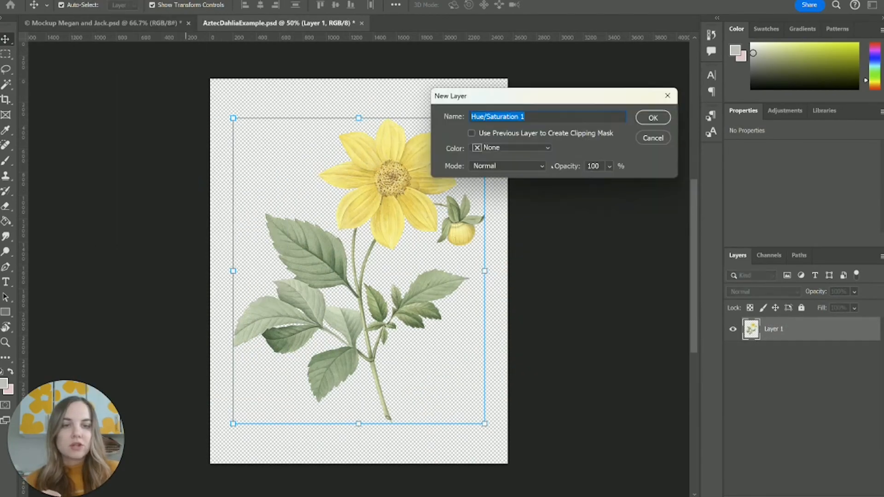
left_click(653, 119)
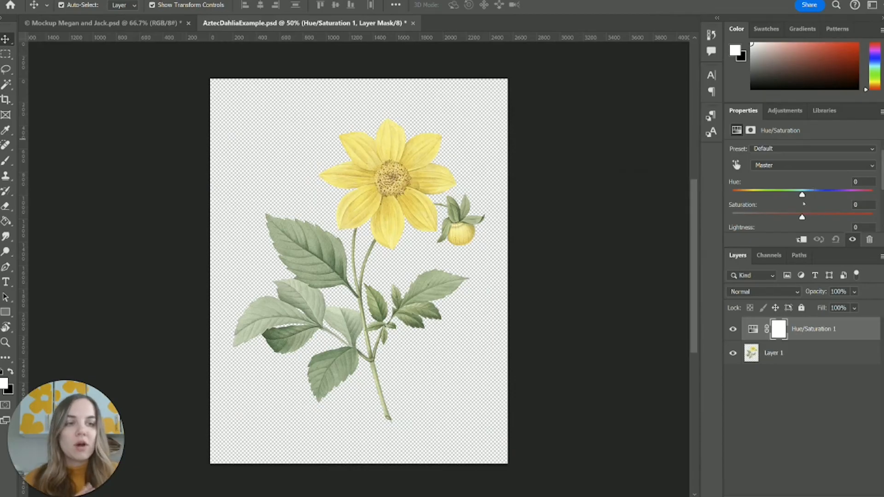
left_click_drag(802, 195, 775, 195)
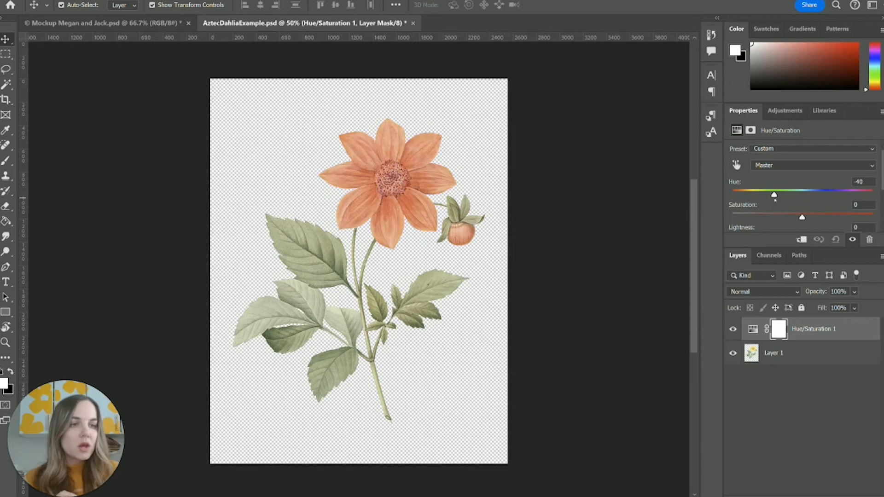
left_click(630, 216)
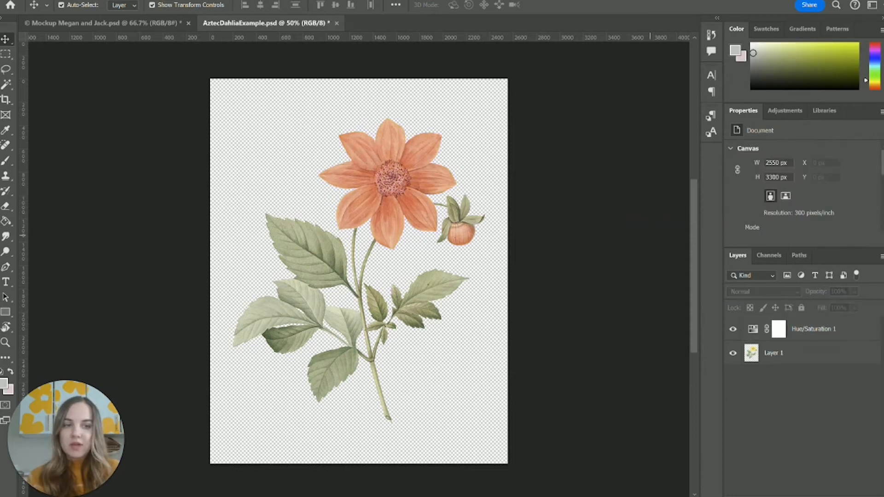
Save the recoloured dahlia PSD, then return to Illustrator and update its modified link on the liner artboard
left_click(18, 2)
left_click(55, 115)
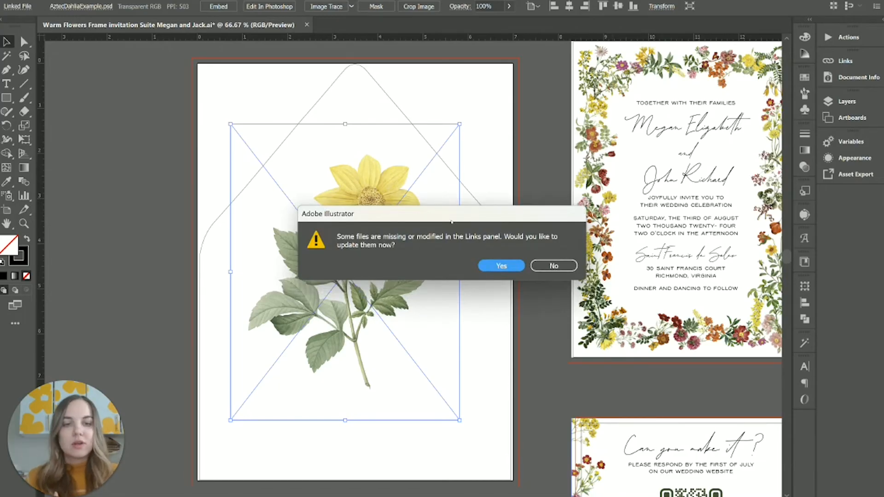
left_click(500, 267)
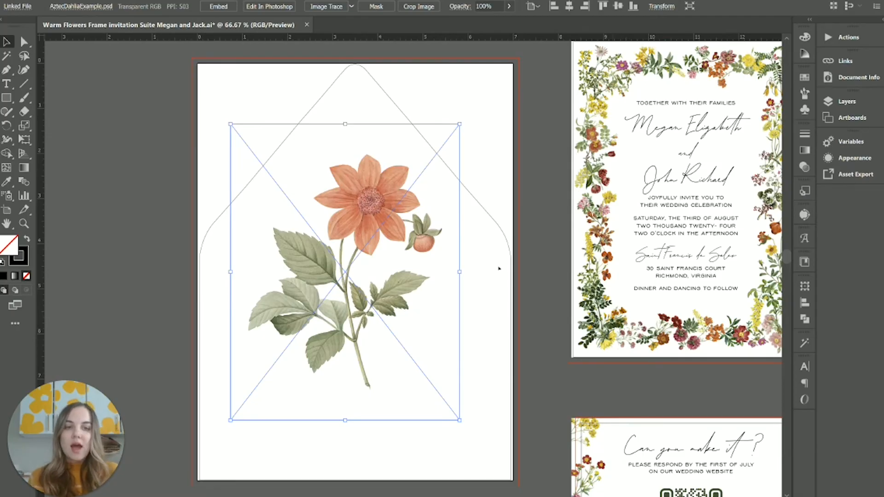
Export the artboards as separate JPEGs to the same client folder, replacing the existing files
left_click(536, 261)
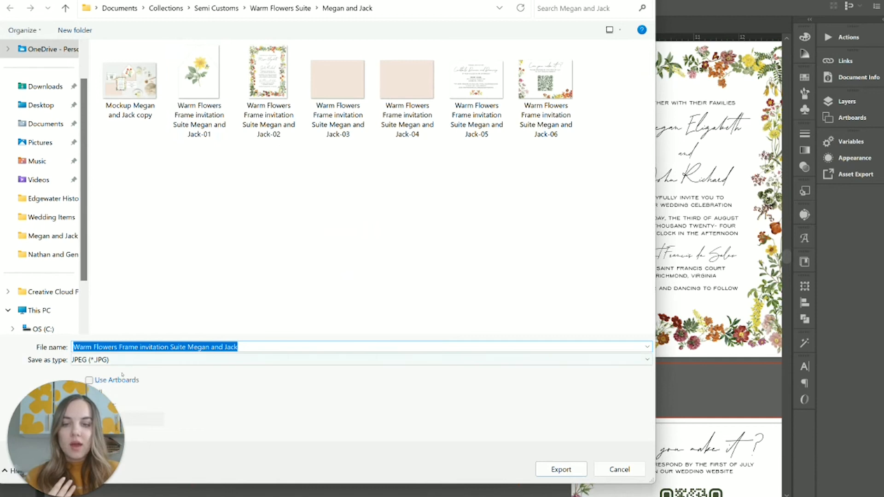
left_click(121, 380)
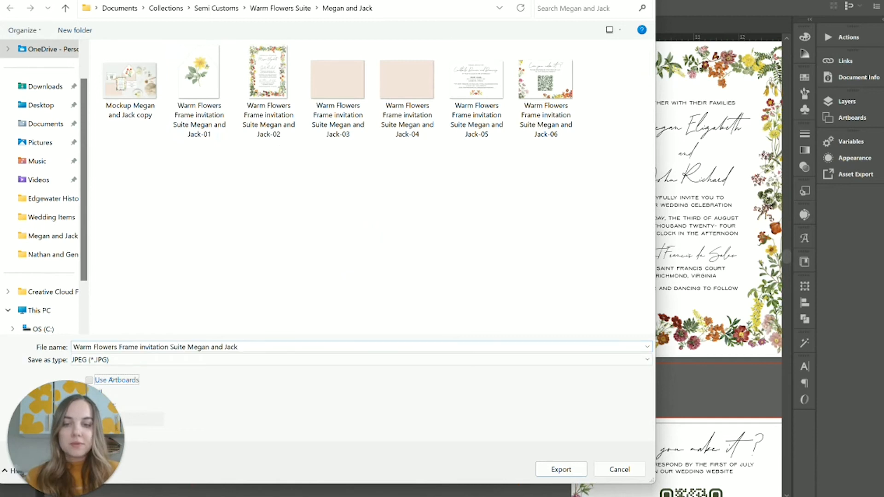
left_click(569, 473)
left_click(502, 412)
left_click(549, 281)
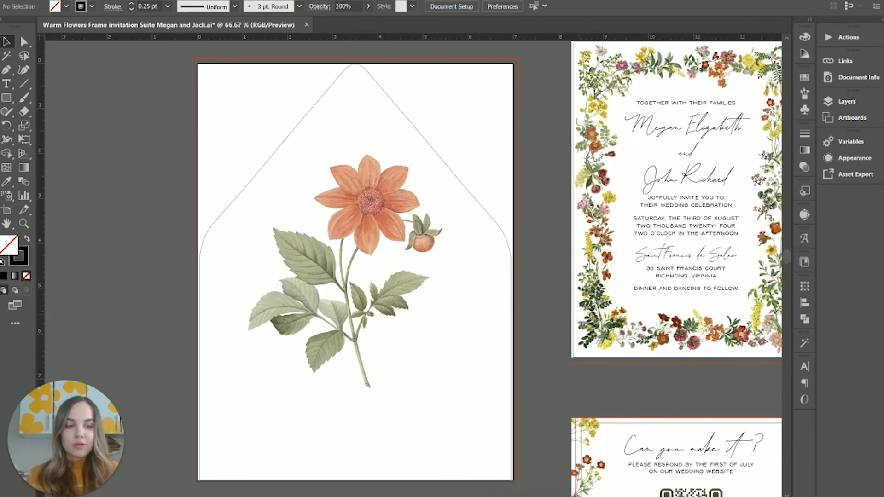
Switch to Photoshop and check the envelope liner in the mockup against the AztecDahliaExample.psd source file
left_click(573, 496)
left_click(156, 24)
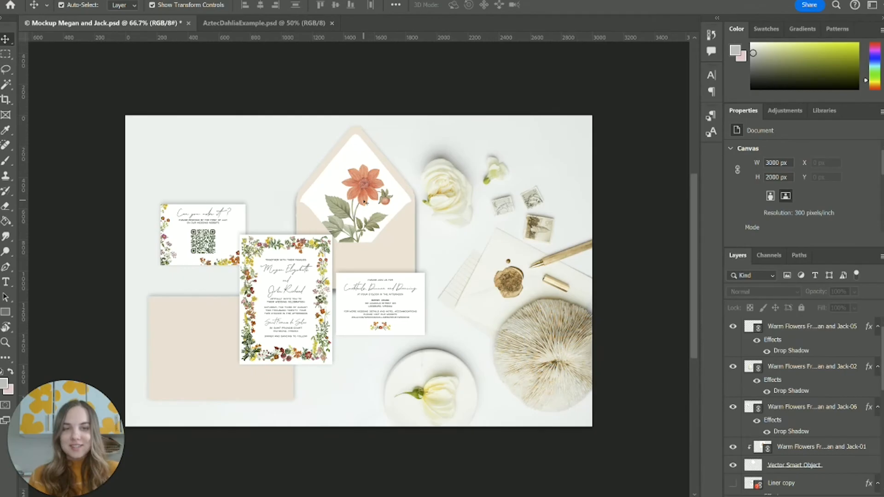
left_click(364, 199)
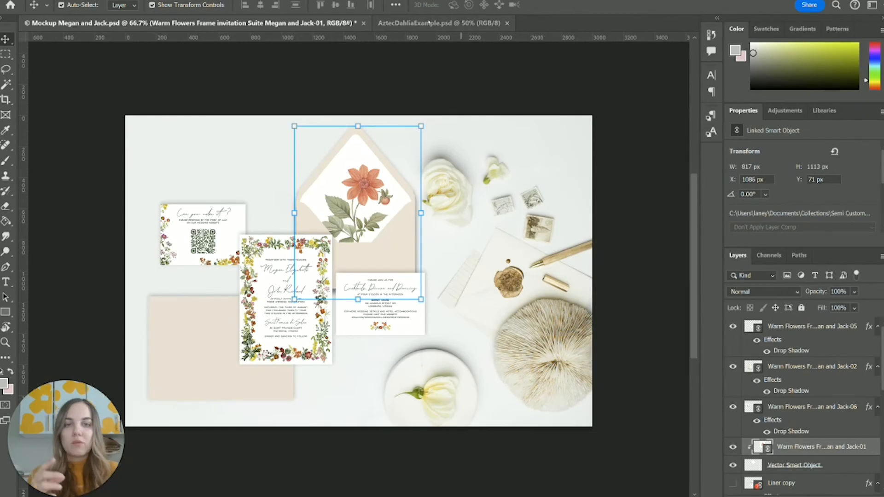
left_click(460, 22)
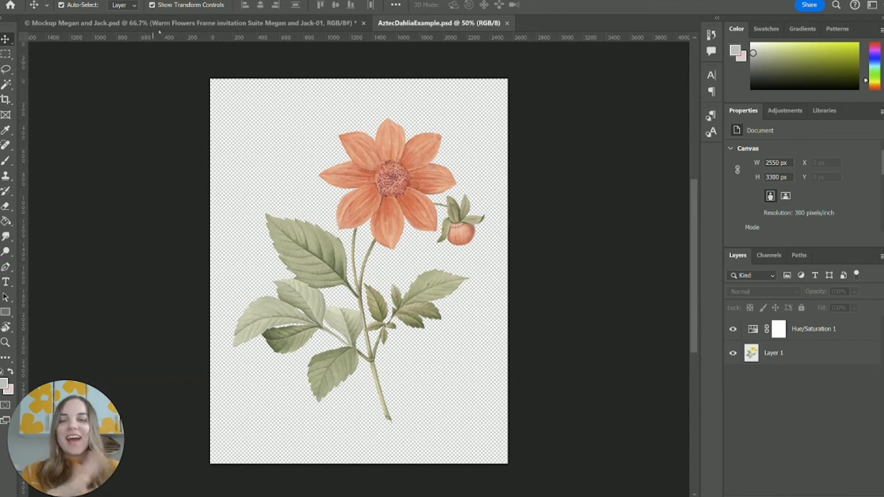
left_click(159, 28)
left_click(650, 256)
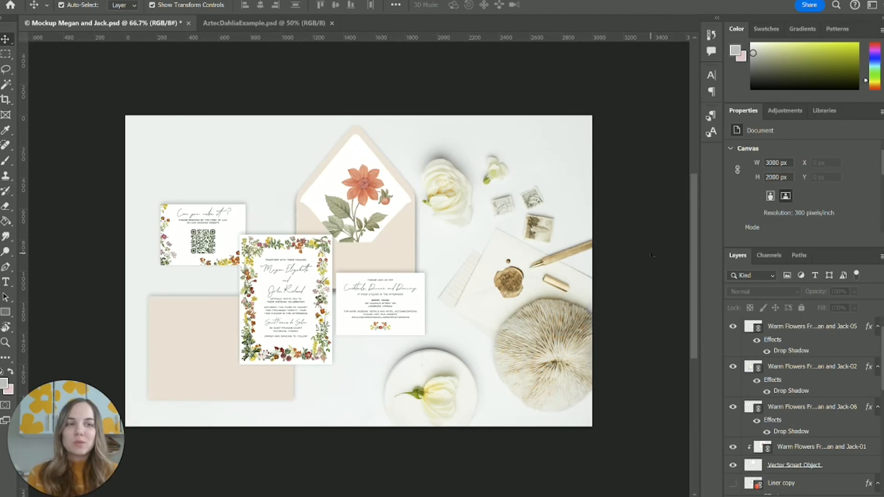
left_click(264, 23)
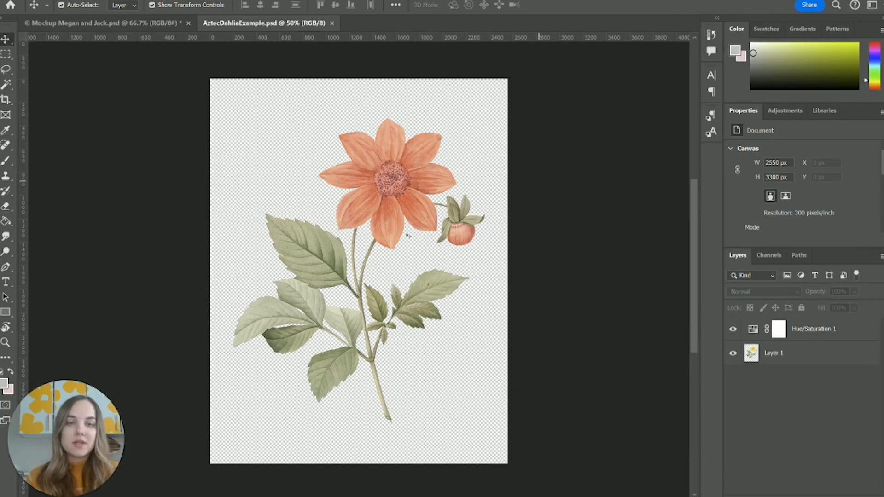
left_click(390, 210)
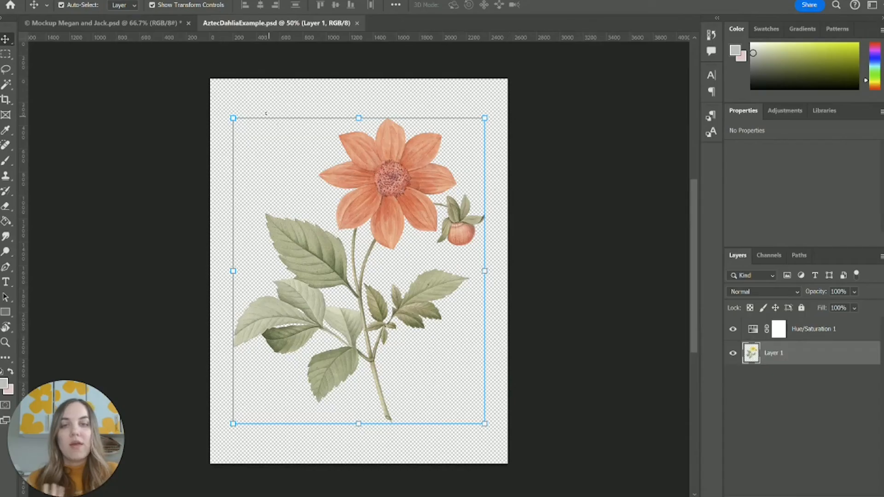
left_click(104, 23)
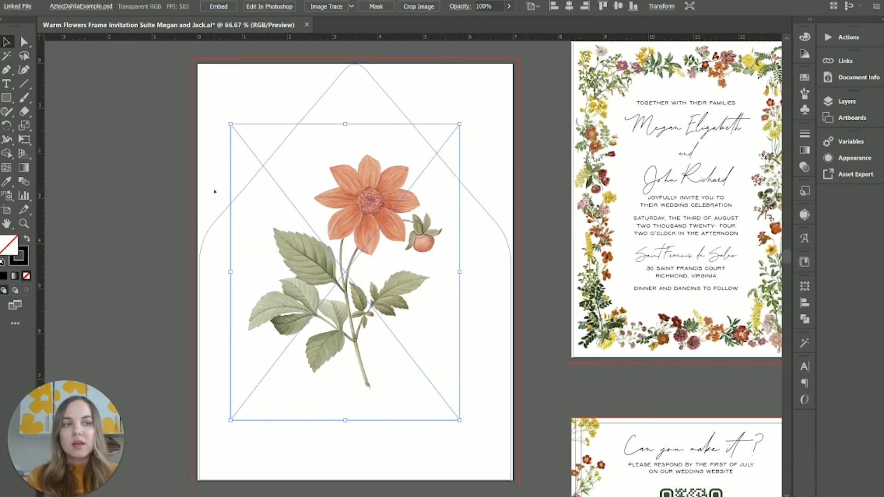
Switch back to Illustrator and check the recoloured dahlia linked on the liner artboard
left_click(536, 187)
left_click(399, 203)
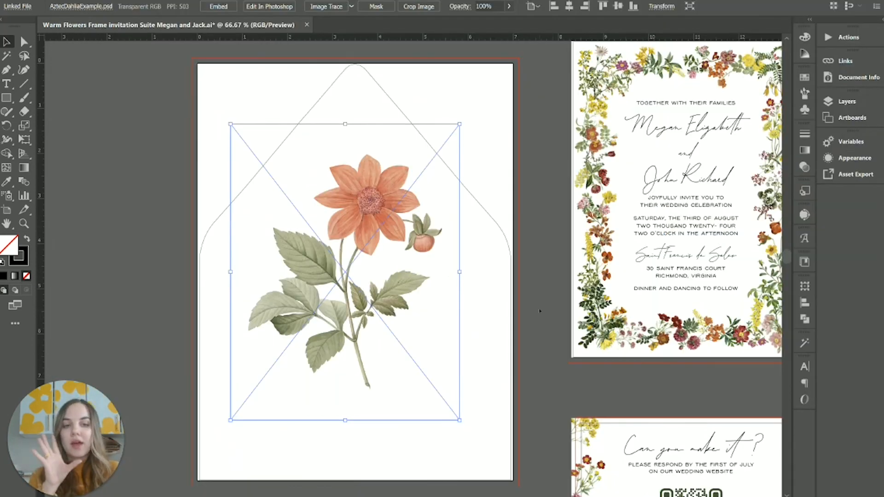
left_click(540, 312)
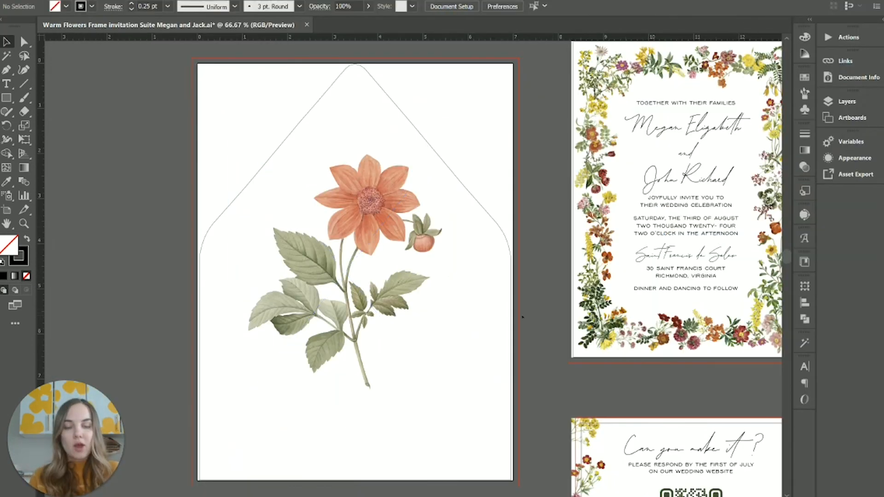